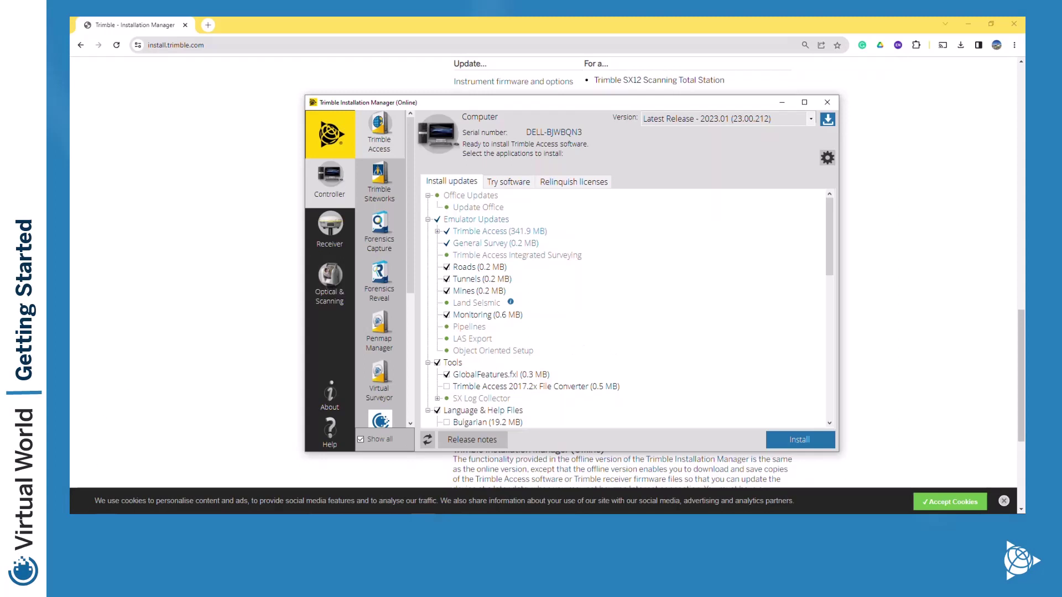
Open the Windows search panel over the Trimble Installation Manager window
click(105, 508)
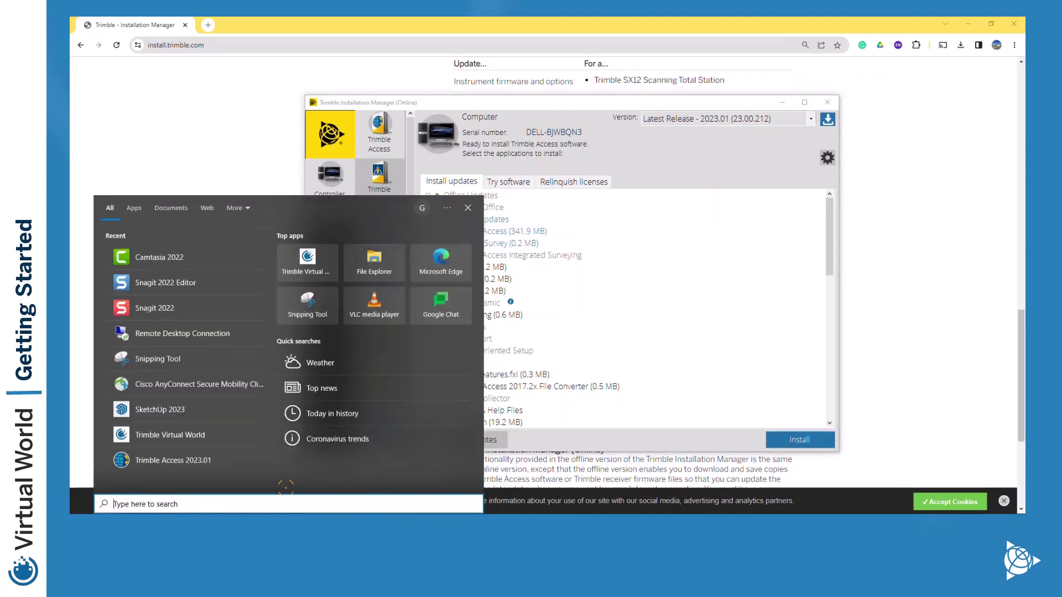
Search Windows for 'virtual' and launch the Trimble Virtual World best match
text(virtual)
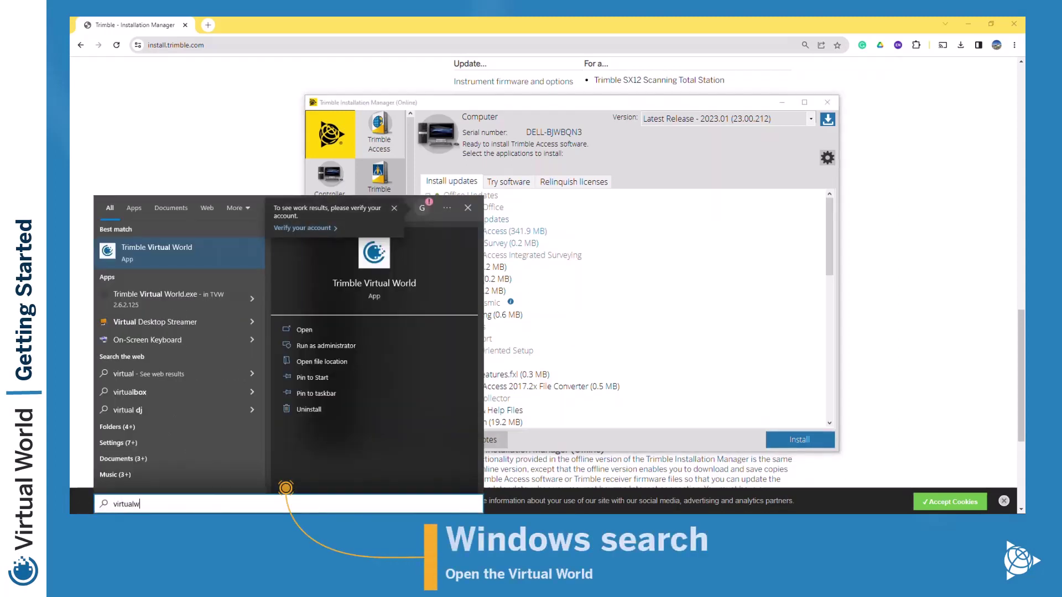
click(161, 247)
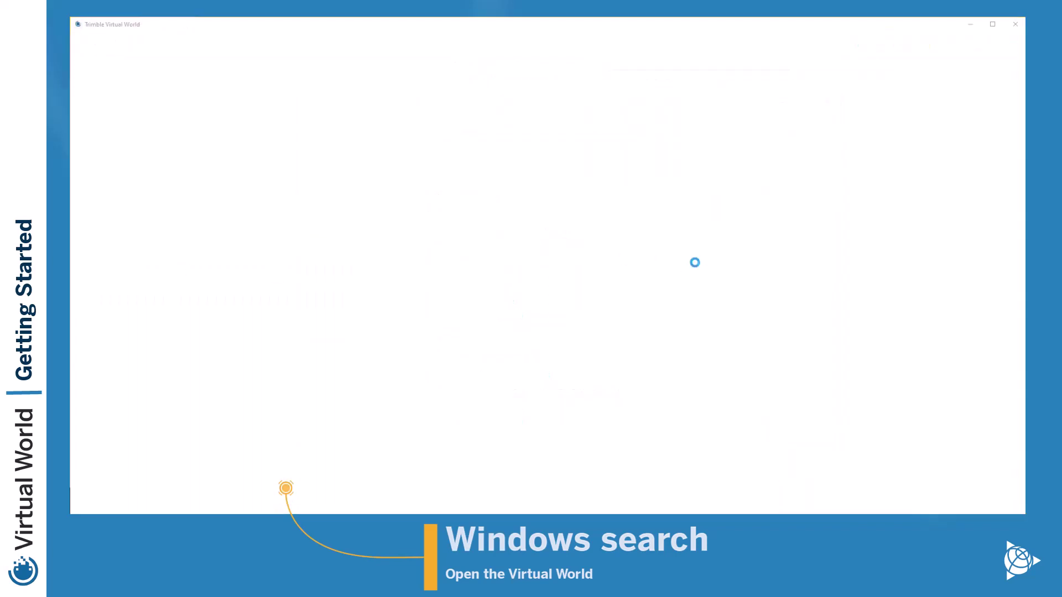
Maximize the Virtual World window and start signing in with Trimble ID
click(993, 24)
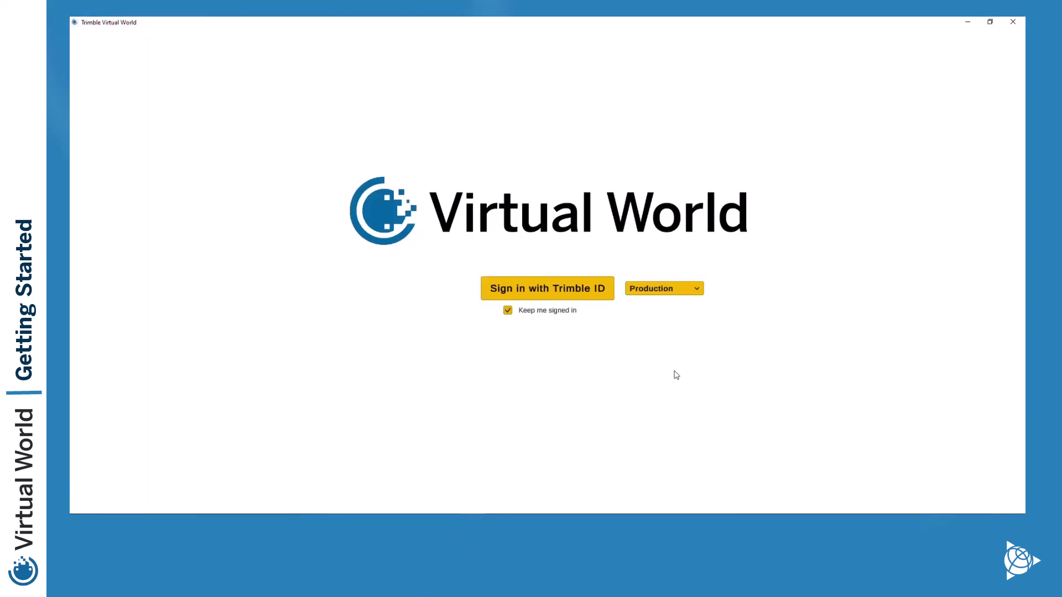
click(567, 292)
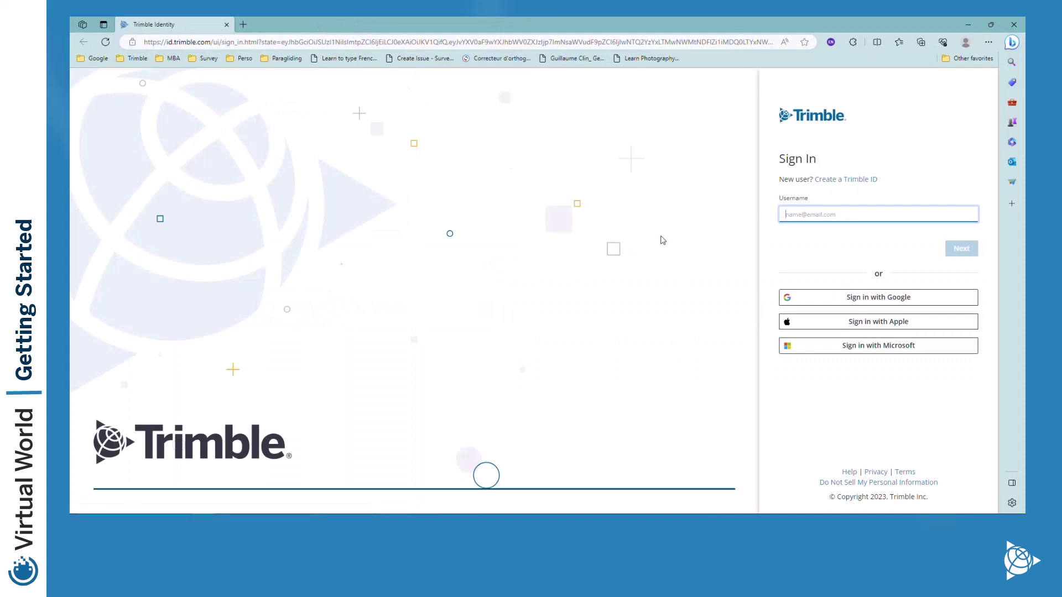
Enter the account username on the Trimble Identity sign-in page
click(801, 214)
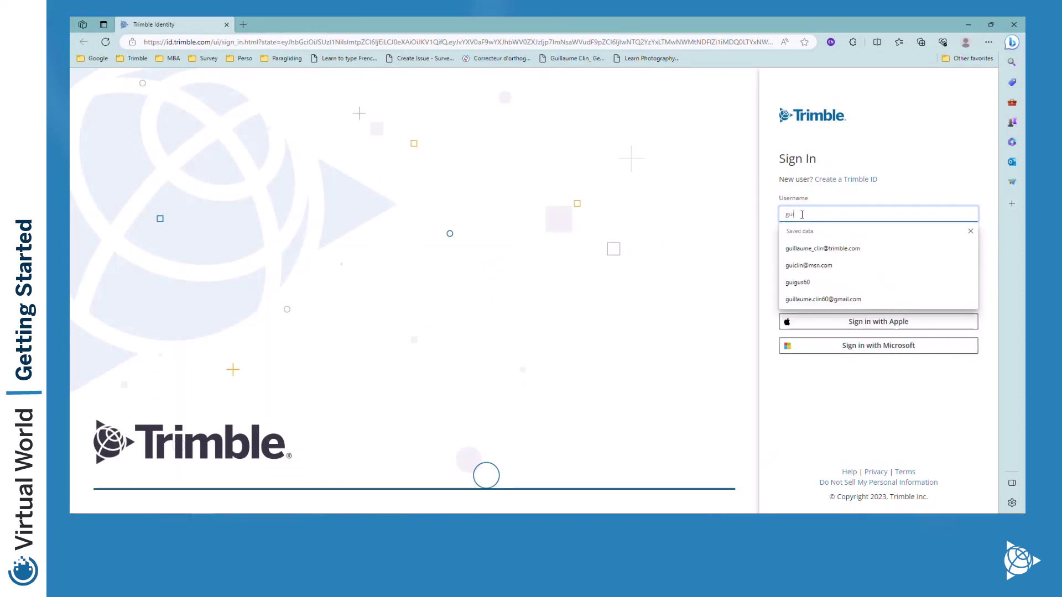
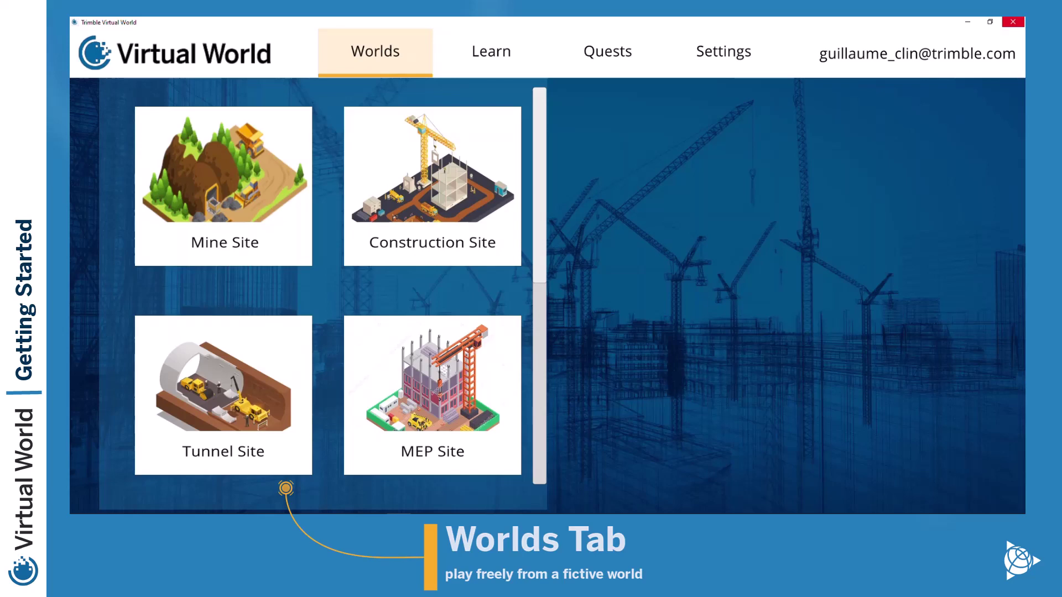
Preview the Mine, Construction, Tunnel and MEP Site worlds in the Worlds catalogue
click(223, 187)
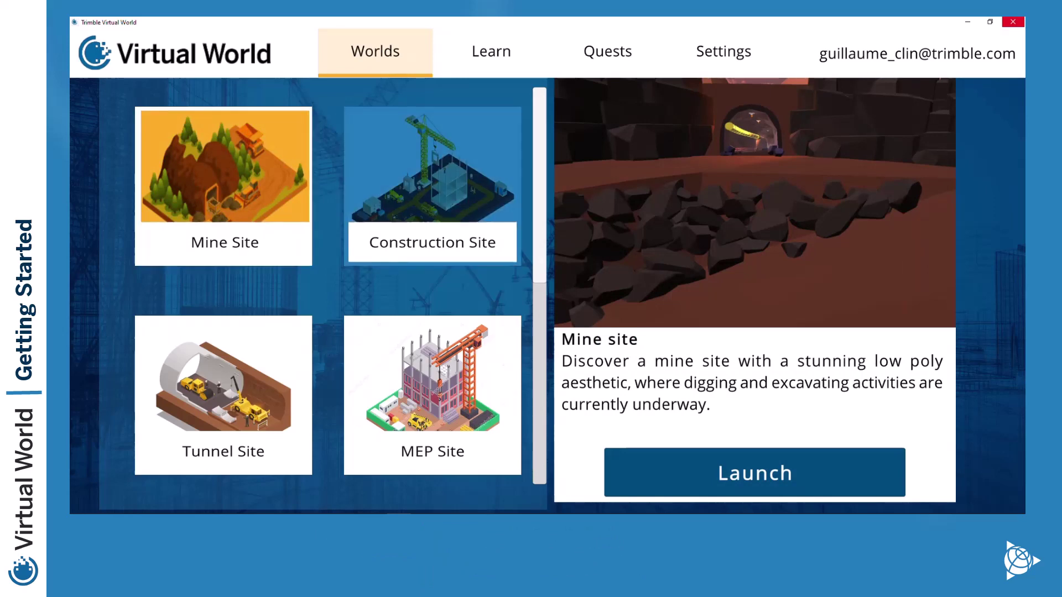
click(433, 186)
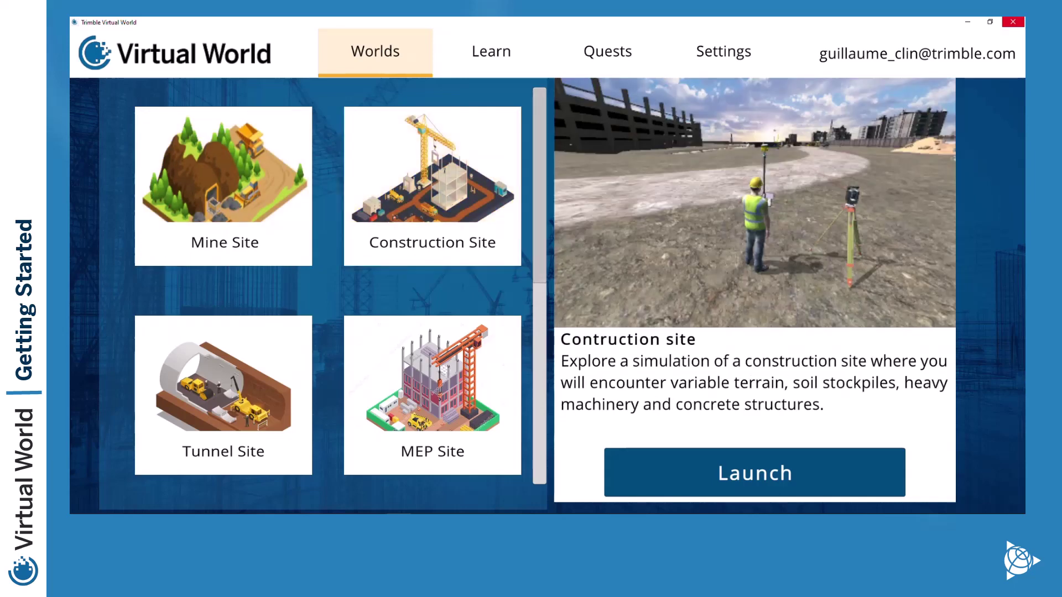
scroll(223, 249, down, 3)
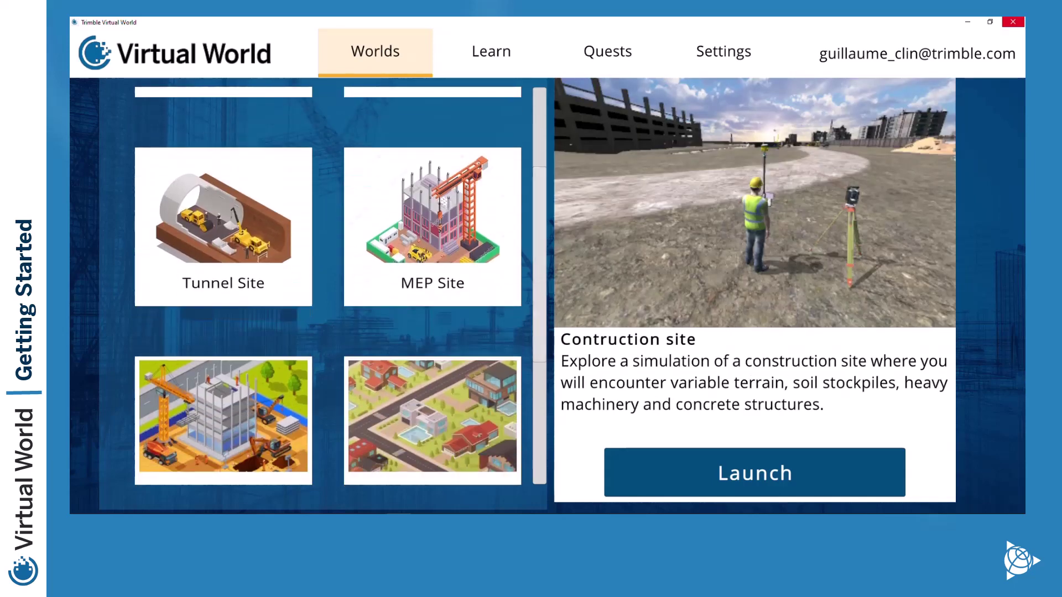
click(224, 208)
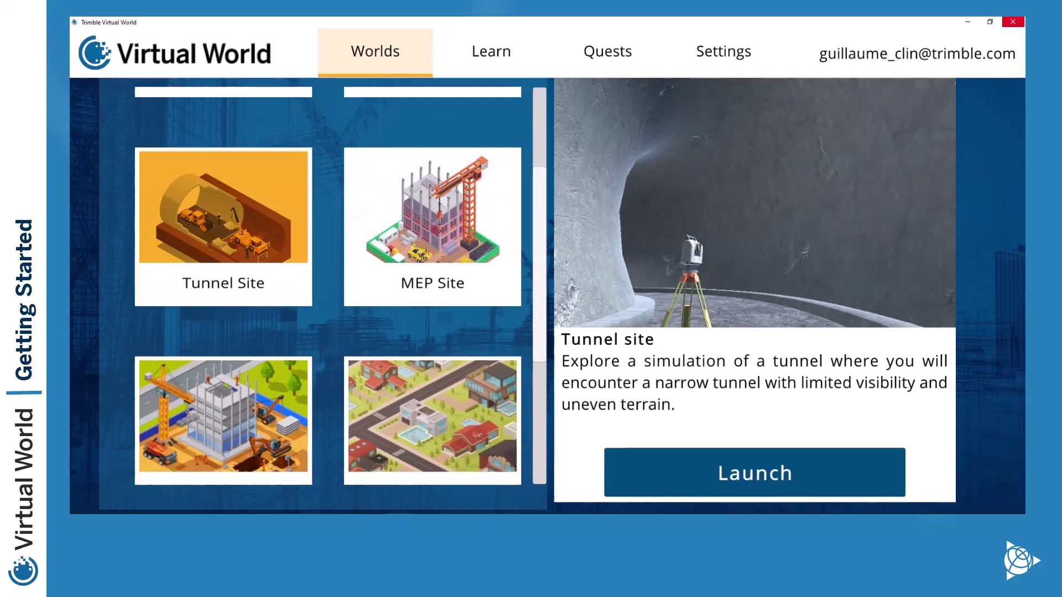
click(432, 208)
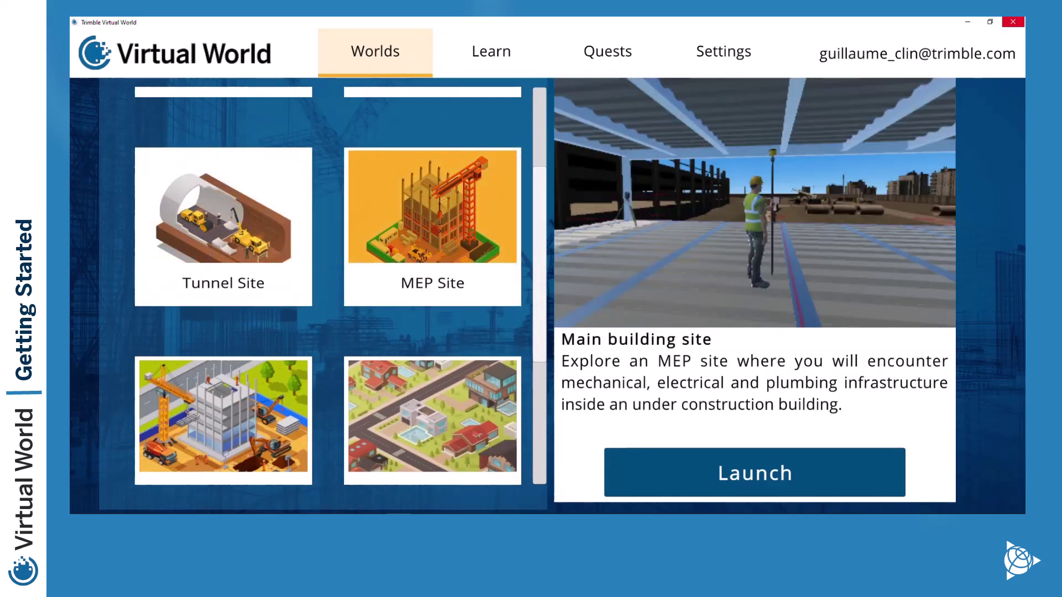
scroll(224, 221, down, 5)
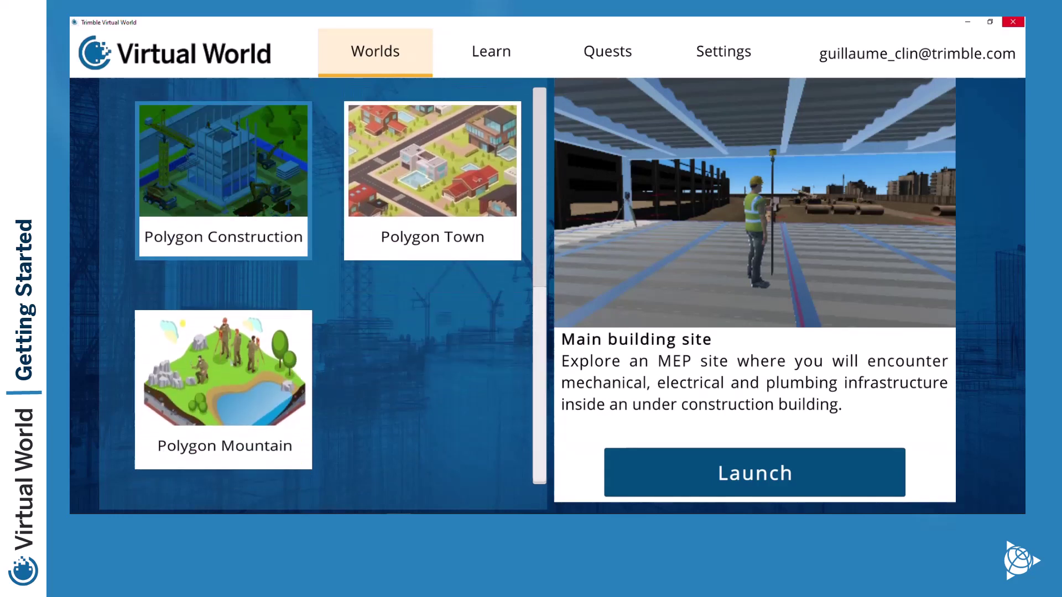
click(223, 177)
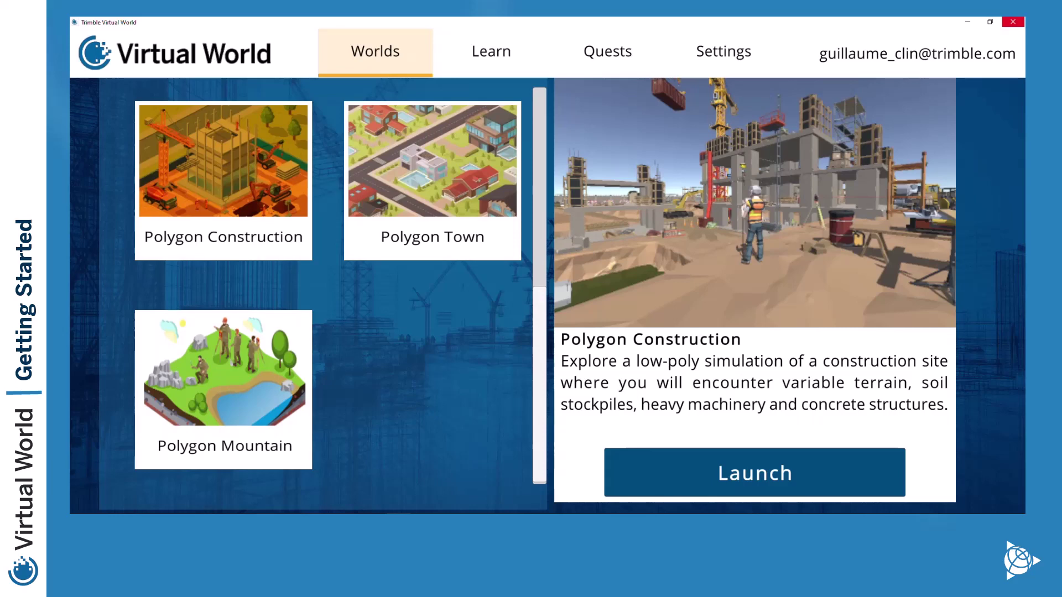
click(433, 177)
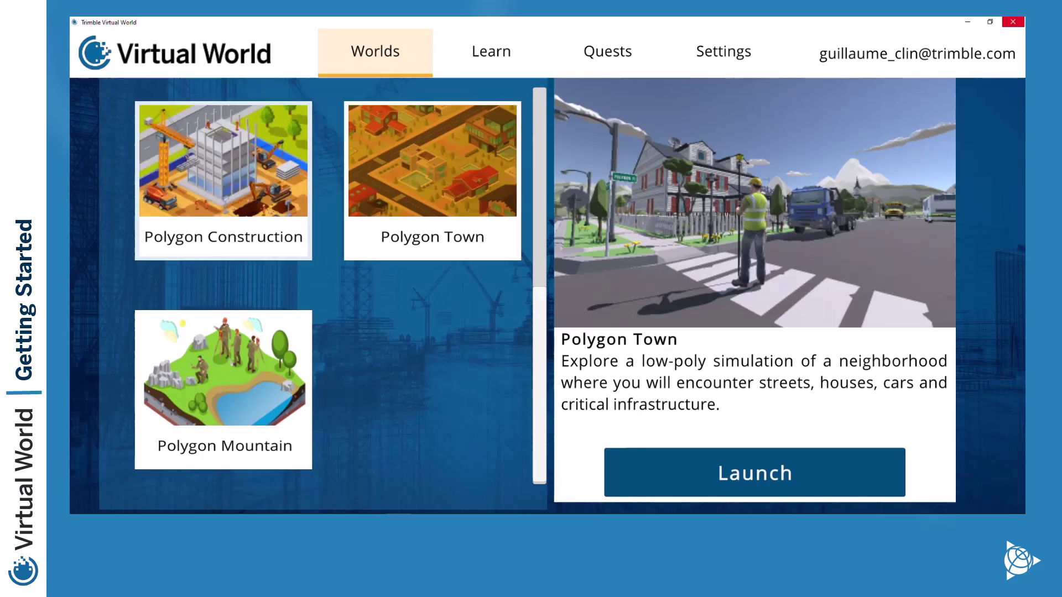
click(224, 367)
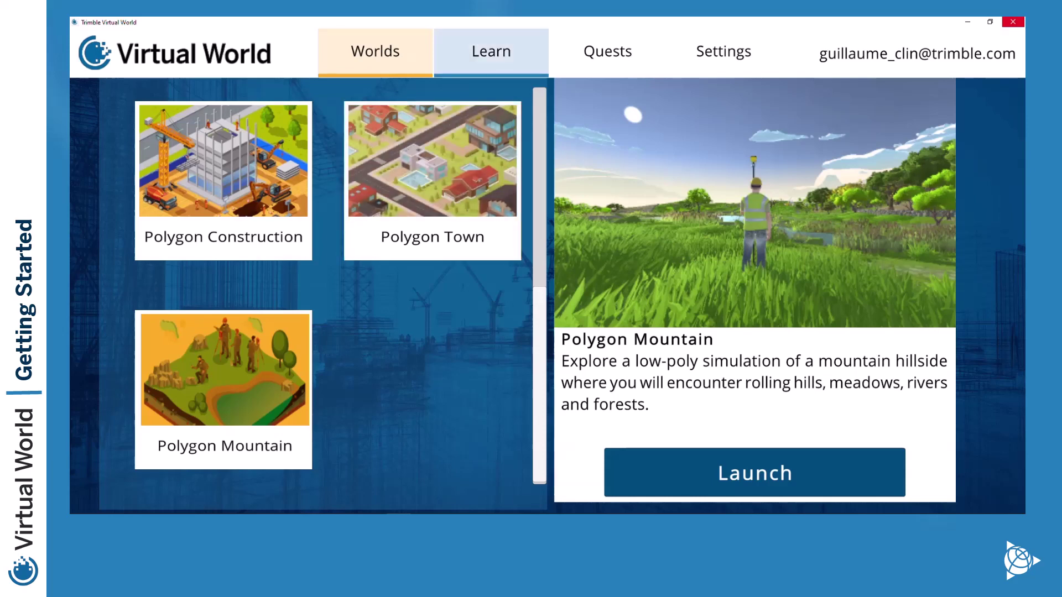
click(491, 51)
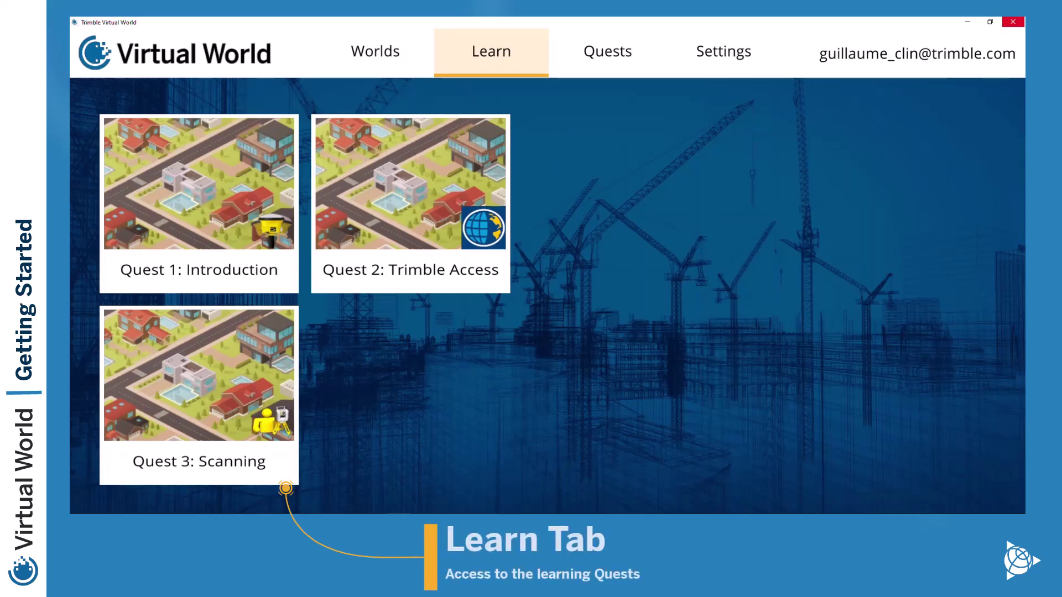
Read the Quest 1: Introduction and Quest 3: Scanning descriptions, returning to Quest 1
click(199, 199)
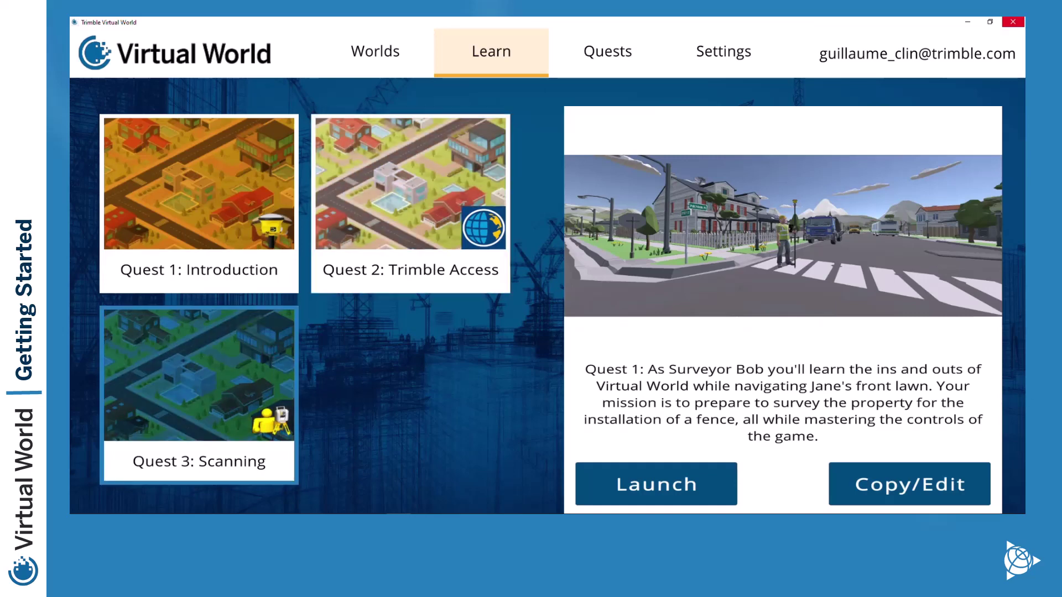
click(199, 387)
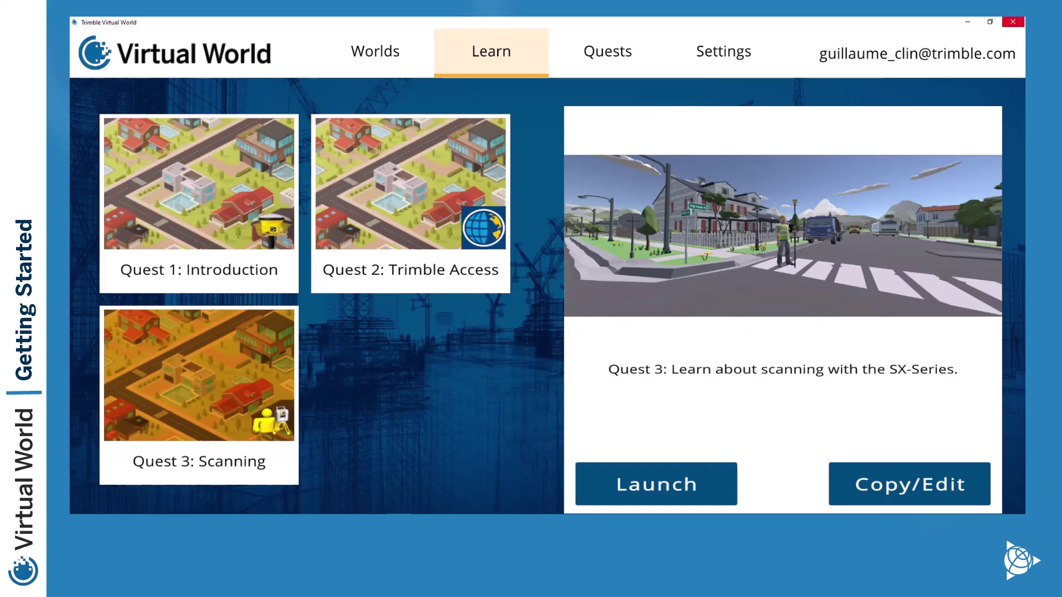
click(199, 183)
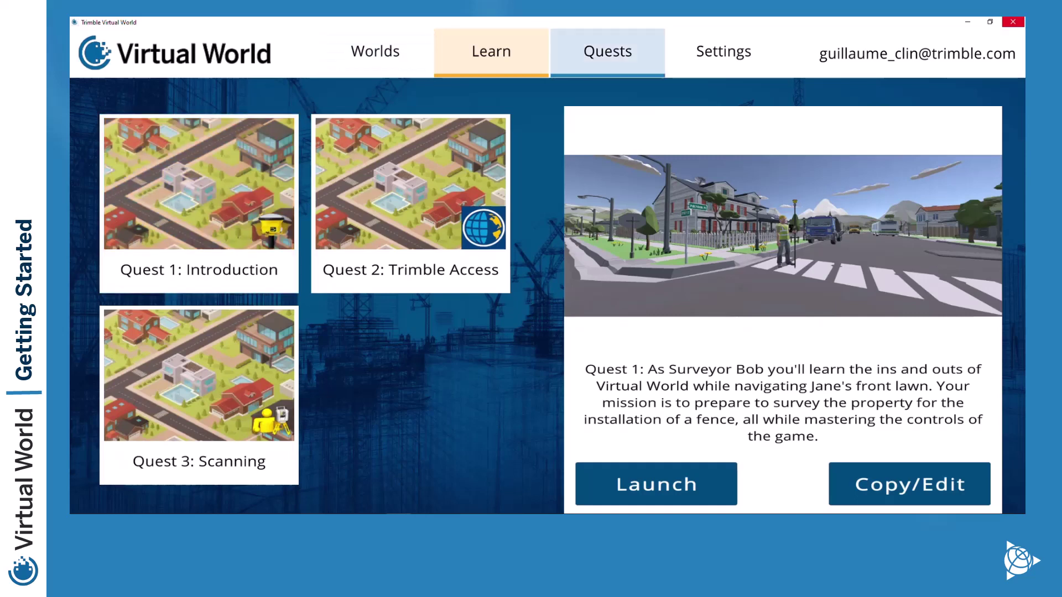
Look over the custom quests list, then go to Settings
click(608, 51)
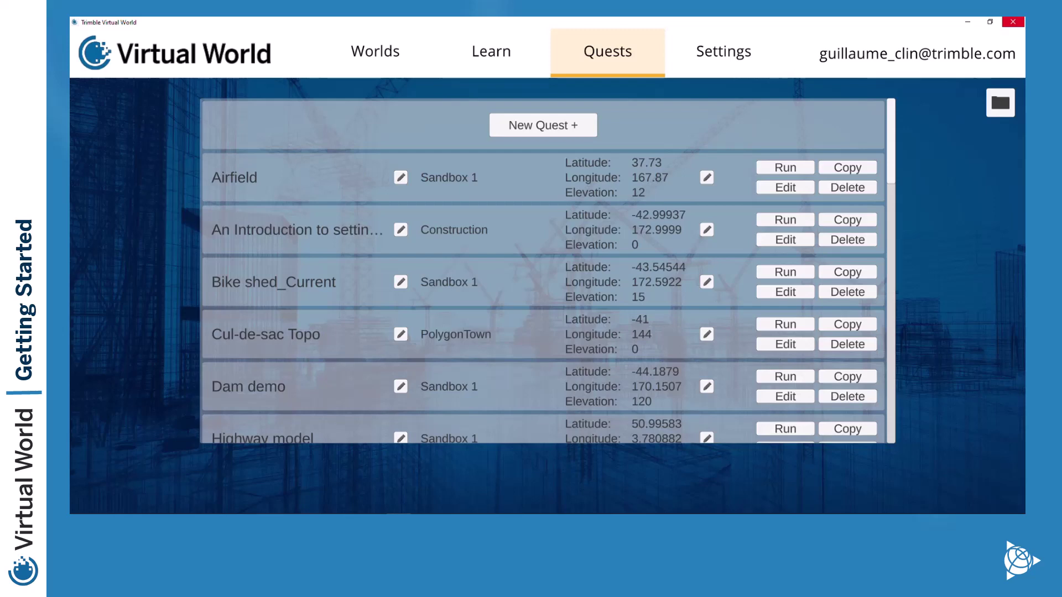
click(724, 52)
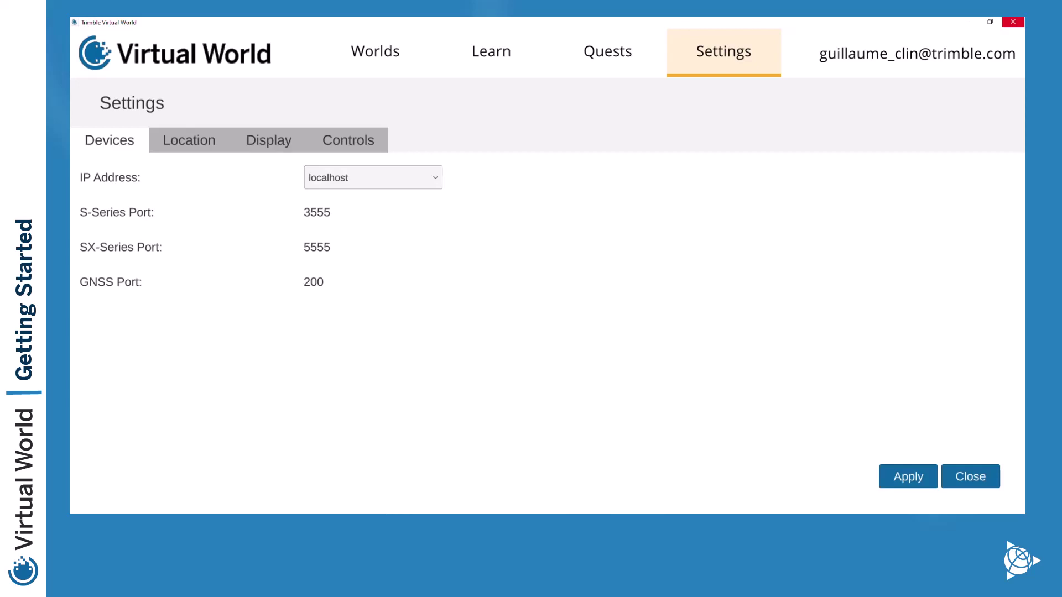
Check the default Location coordinates, then the Display quality settings
click(189, 140)
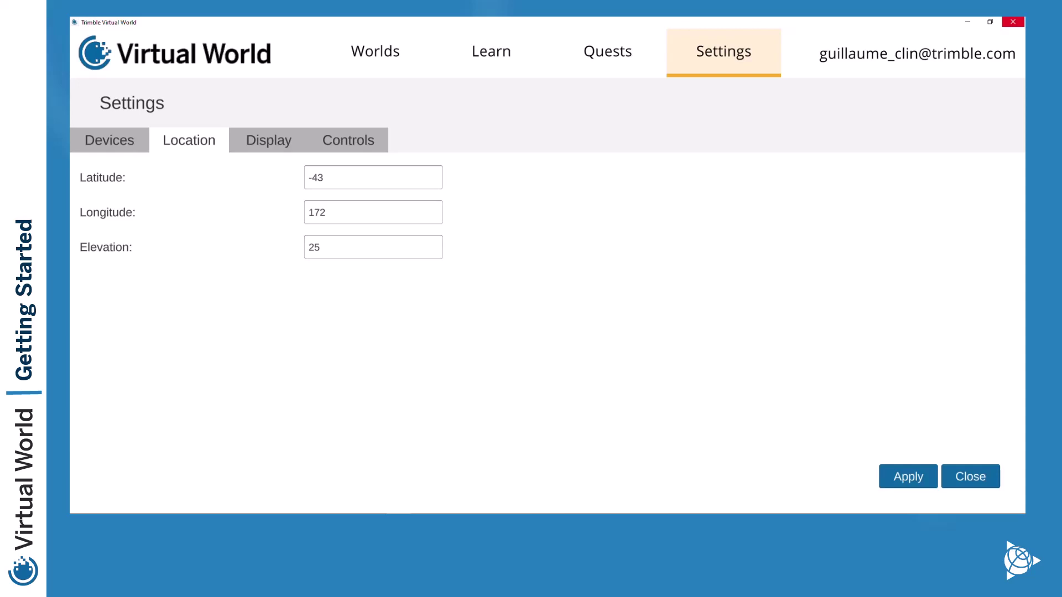
click(268, 140)
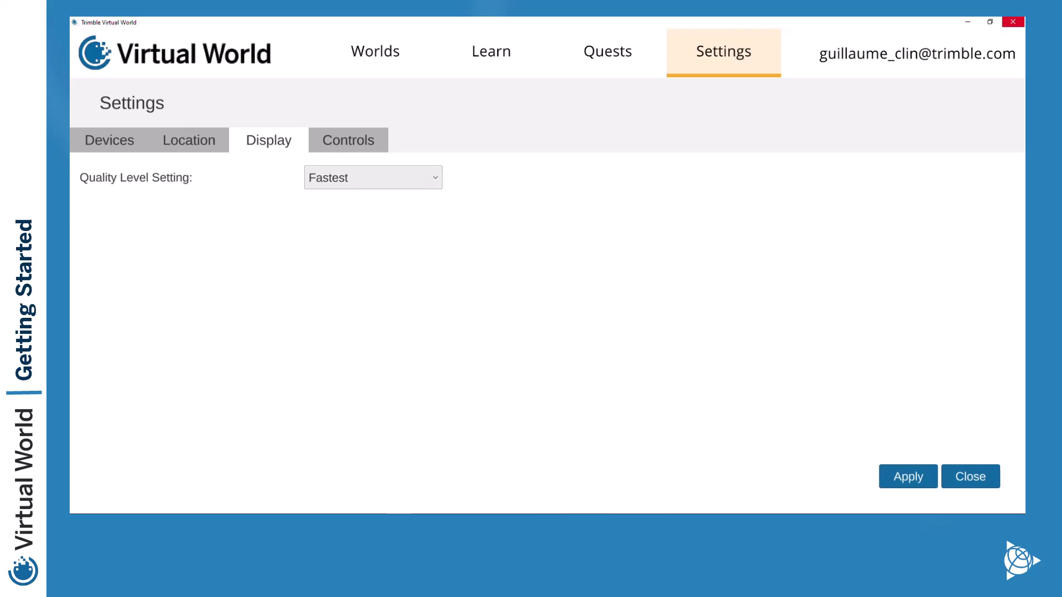
Review the Quality Level Setting options, then show the Controls layout
click(373, 177)
click(348, 140)
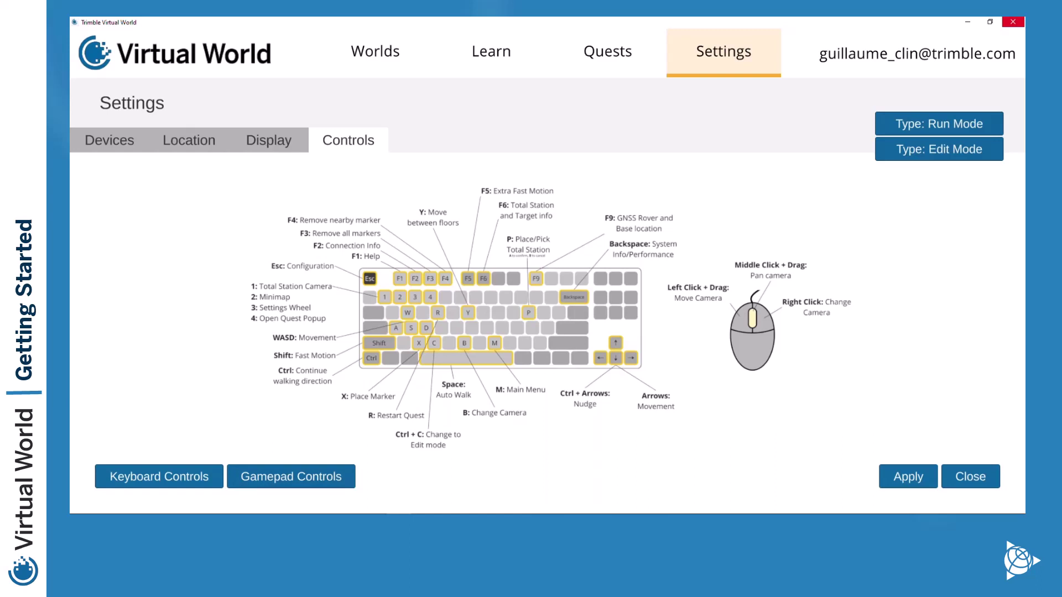
Compare the gamepad and keyboard control layouts, then show the Edit Mode controls
click(291, 477)
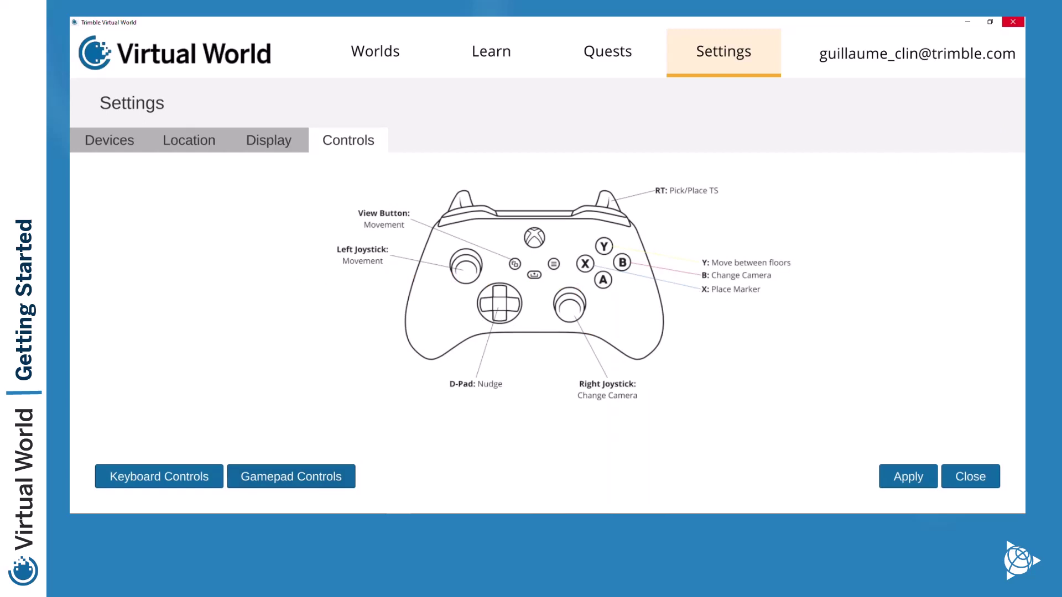
click(159, 476)
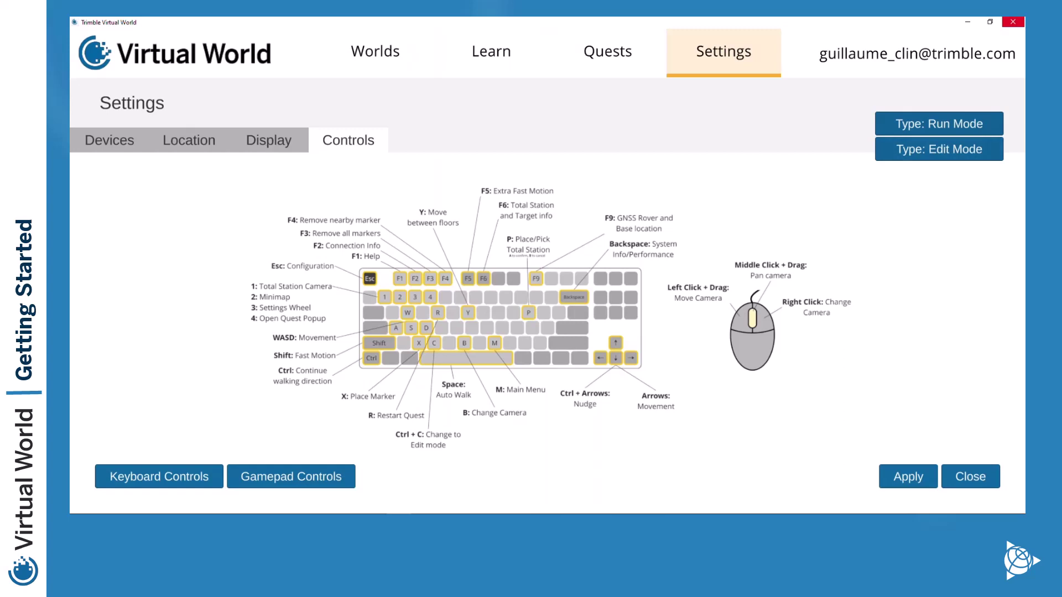
click(940, 149)
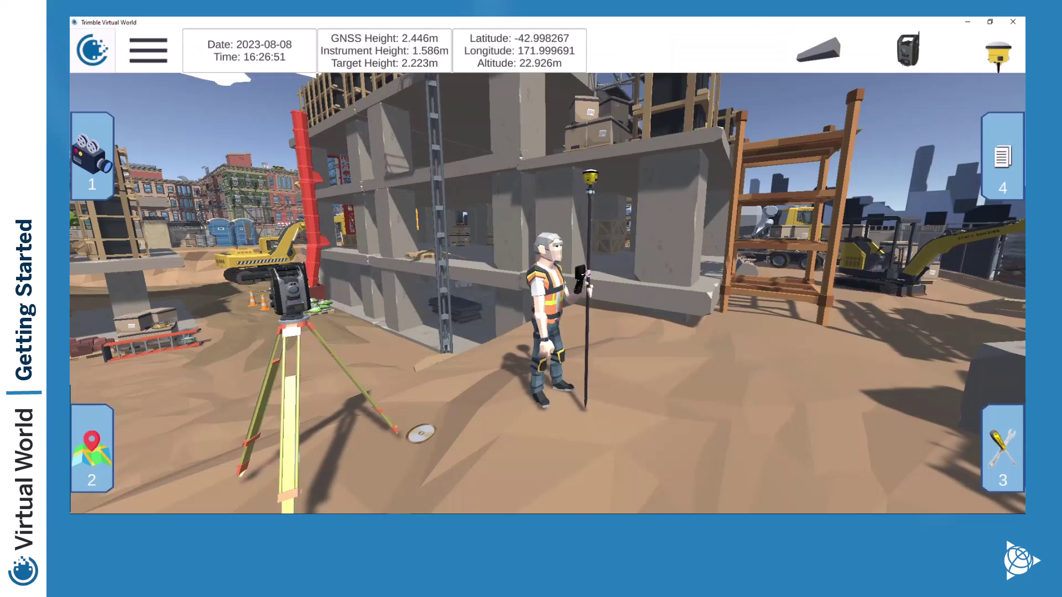
Walk the surveyor around the tripod with W, S, D and A, ending at latitude -42.998256, altitude 22.791m
key(w)
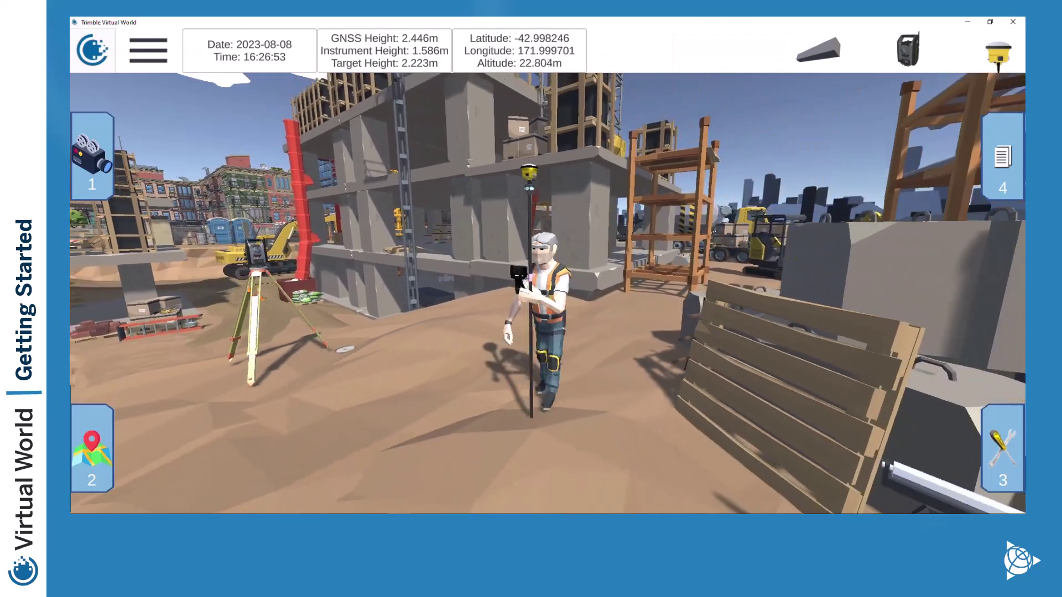
key(s)
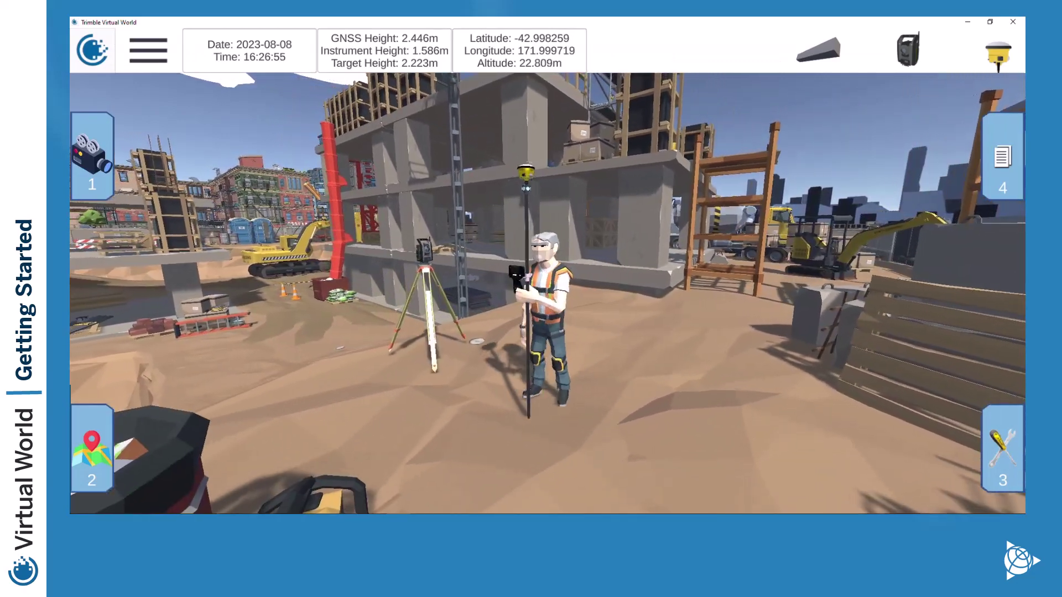
key(w)
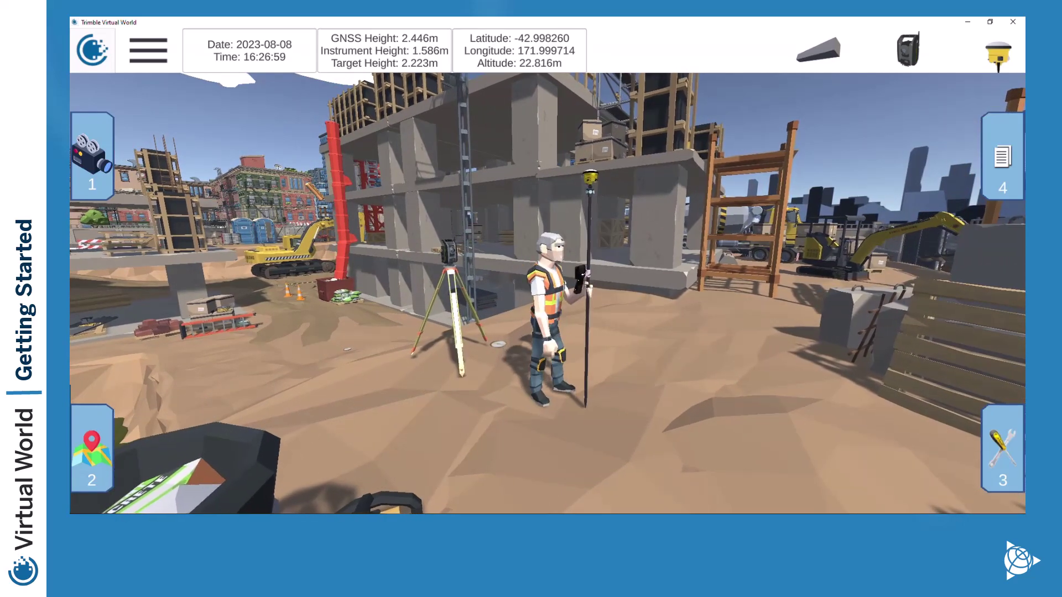
key(d)
key(a)
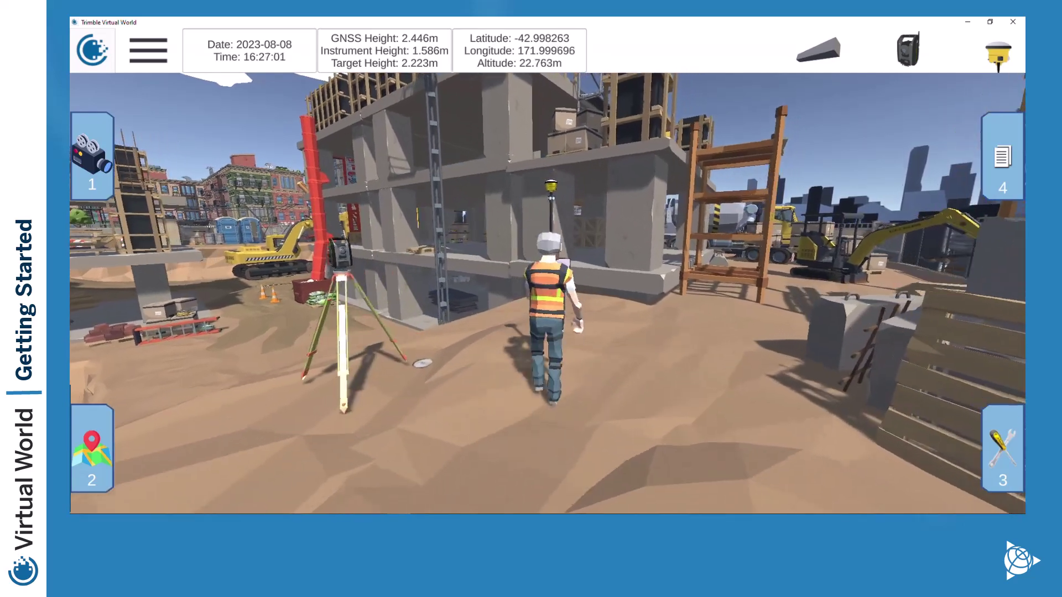
key(s)
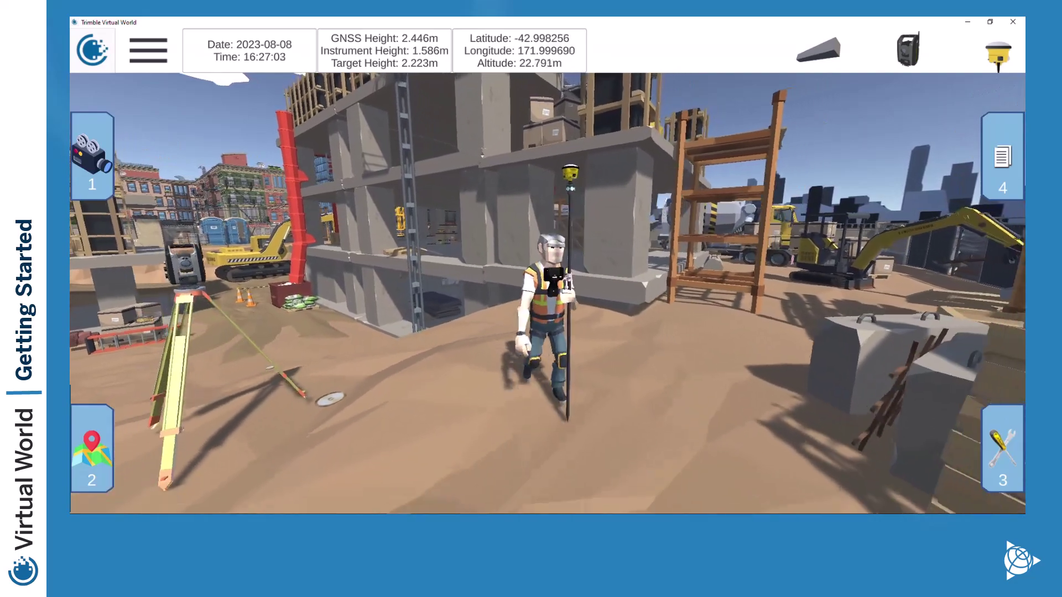